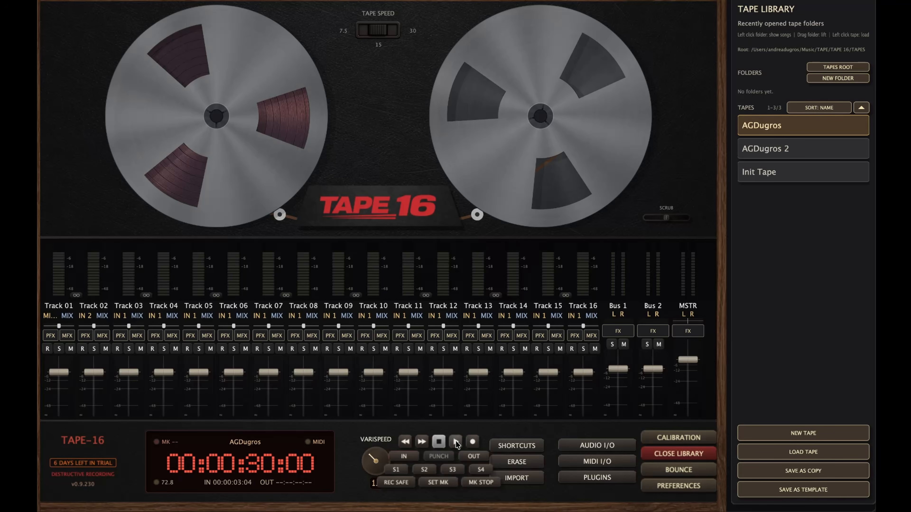
Play the tape briefly, stop it at 00:00:35:24, and open the tape Calibration panel
click(456, 442)
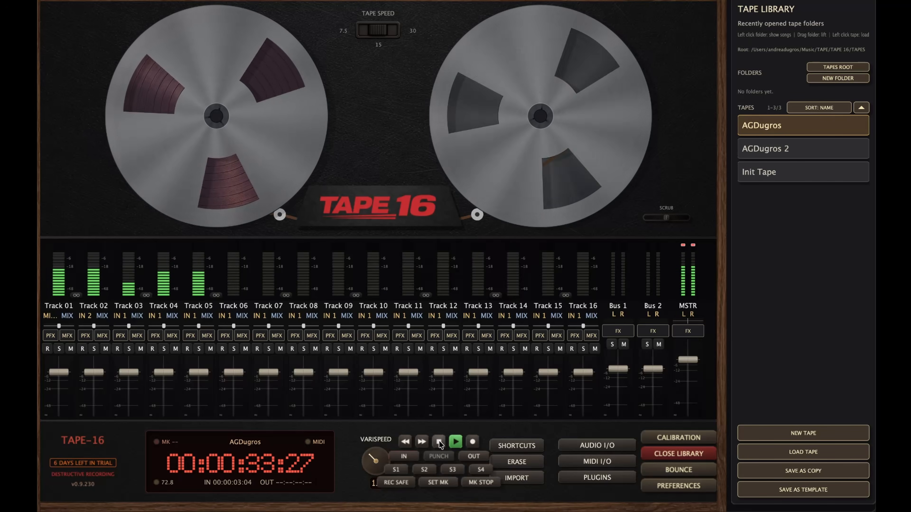
click(439, 442)
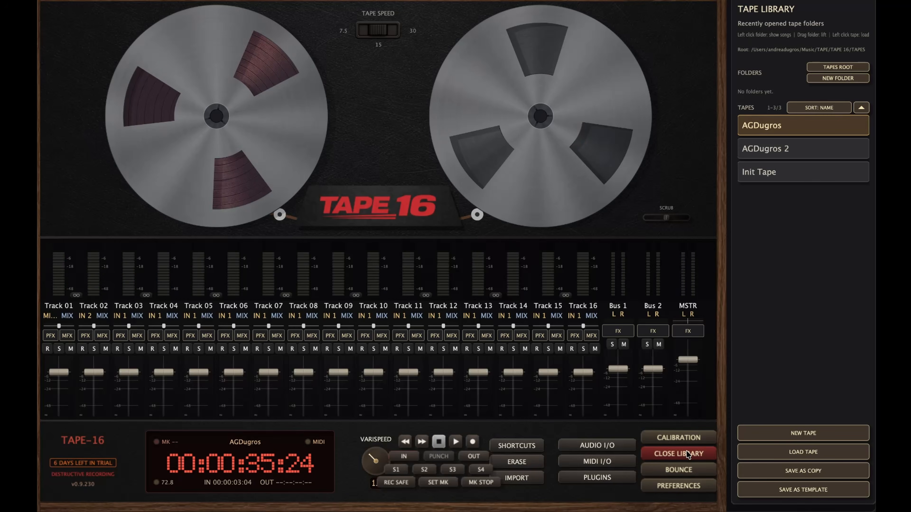
click(684, 438)
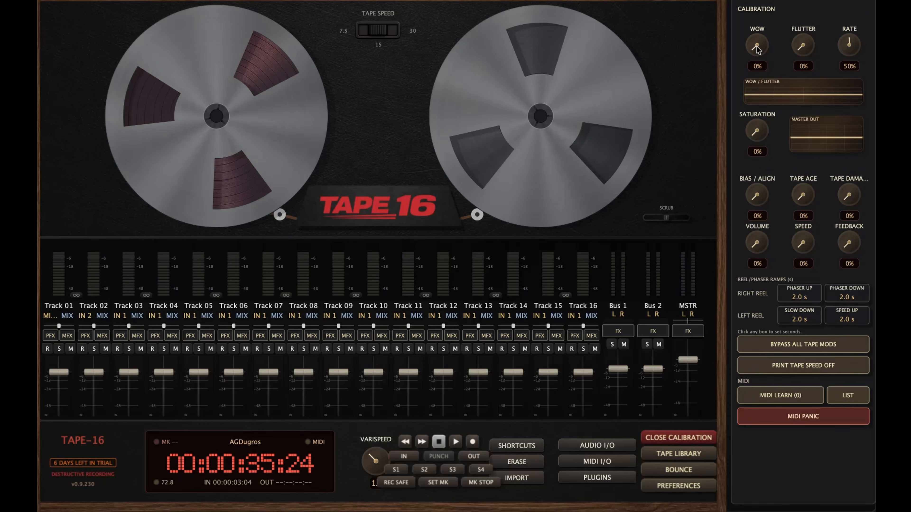
drag(757, 49, 756, 46)
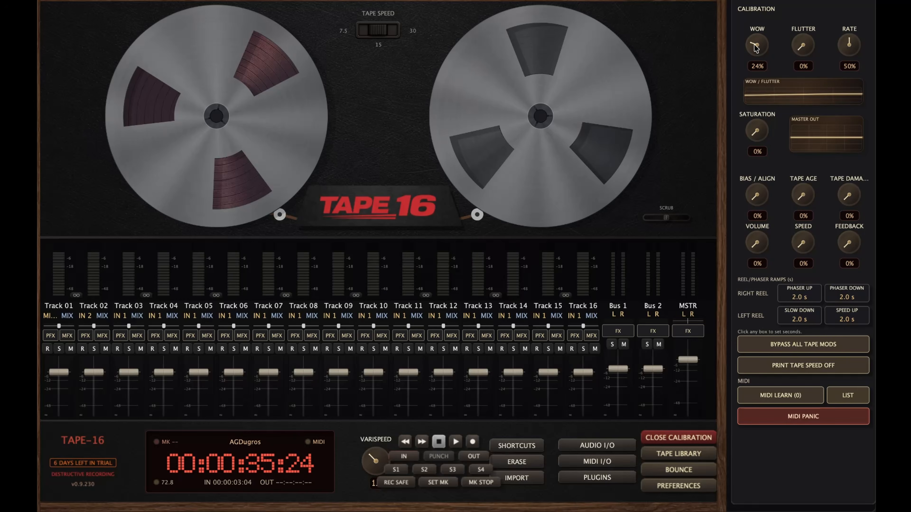
key(space)
drag(756, 47, 754, 76)
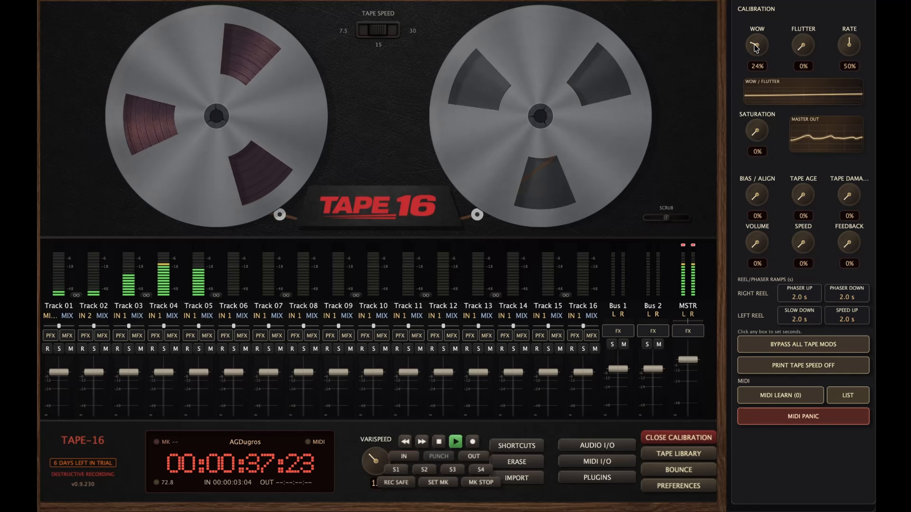
key(space)
drag(803, 47, 802, 28)
key(space)
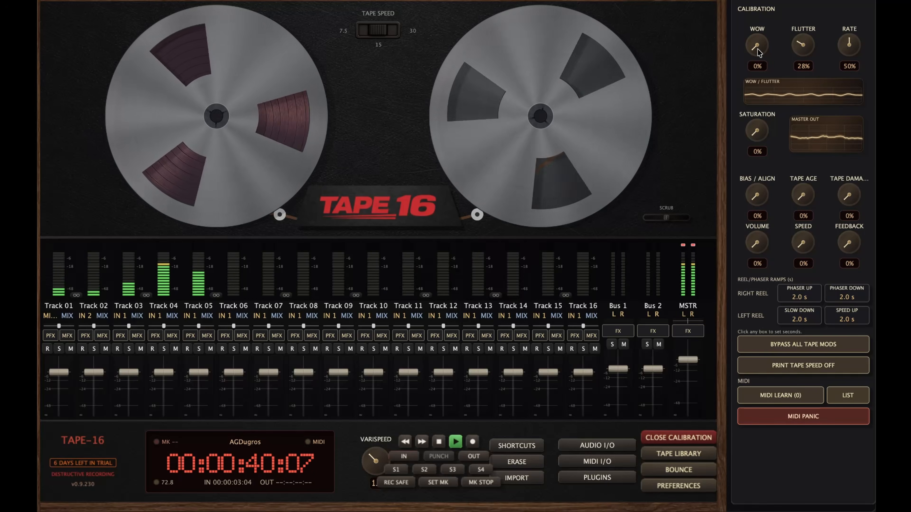
drag(756, 45, 802, 83)
key(space)
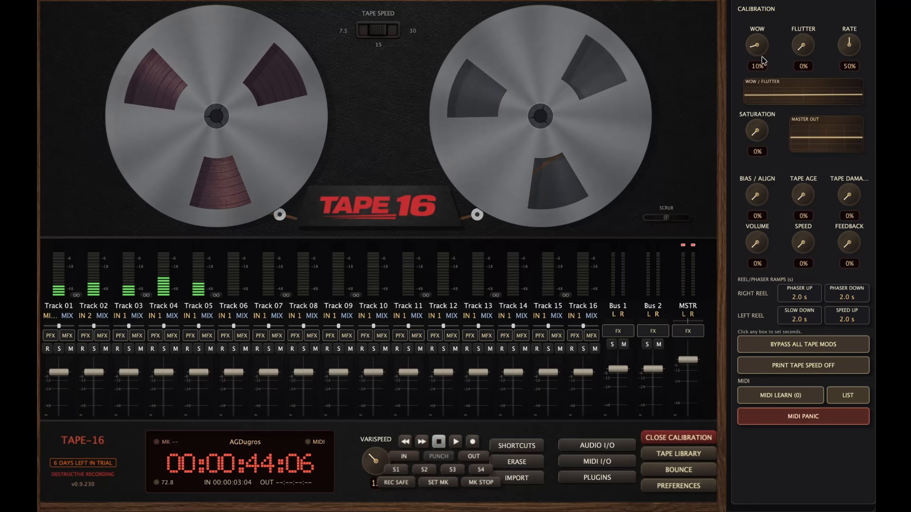
drag(756, 48, 758, 74)
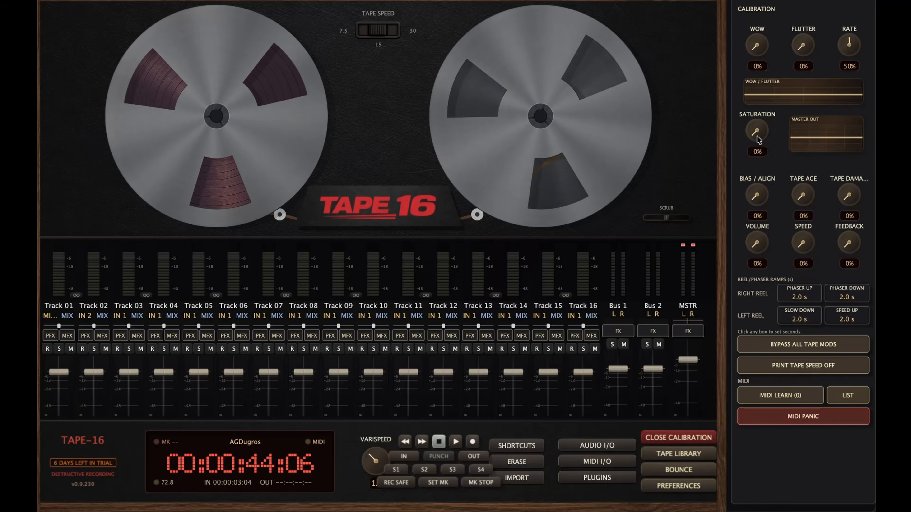
drag(757, 136, 744, 103)
key(space)
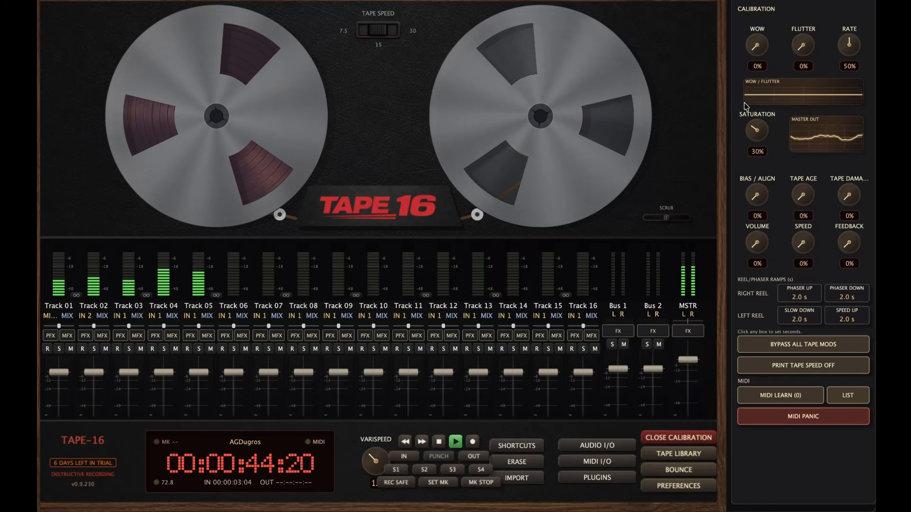
click(405, 442)
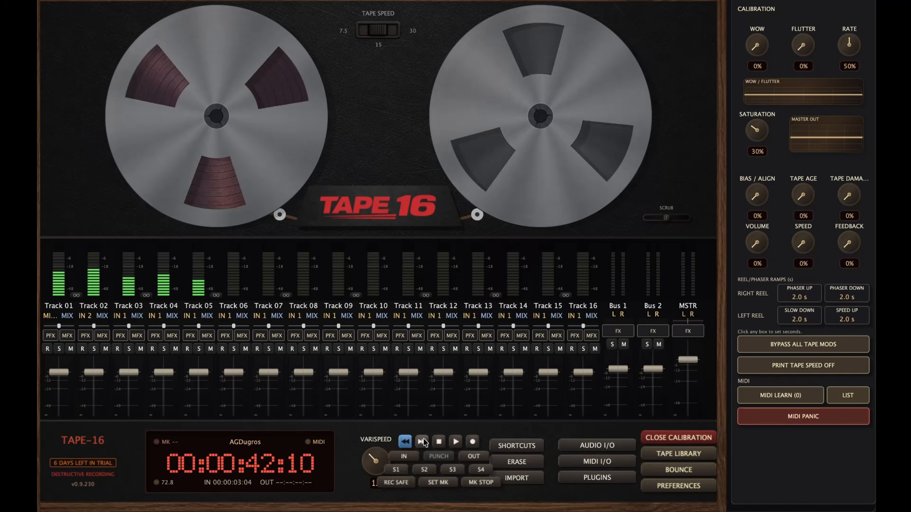
click(439, 442)
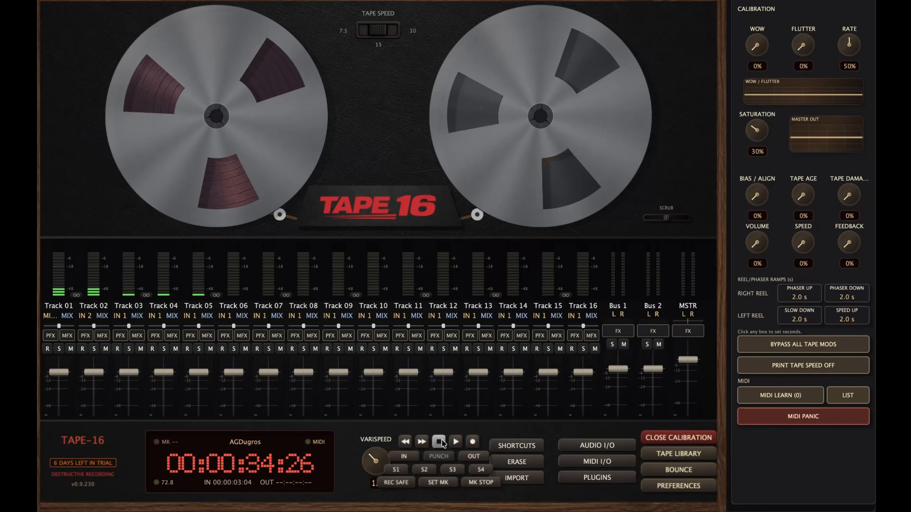
click(421, 442)
click(405, 442)
click(439, 443)
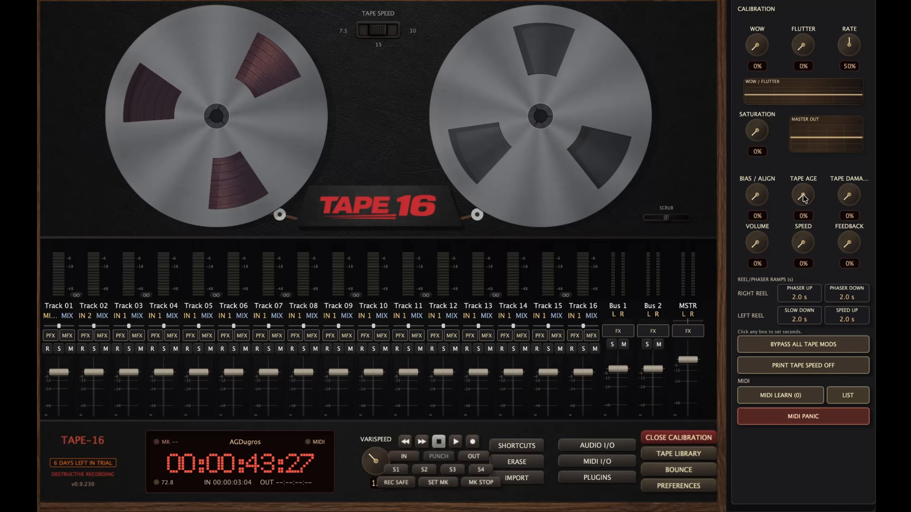
drag(803, 198, 840, 163)
drag(841, 162, 840, 158)
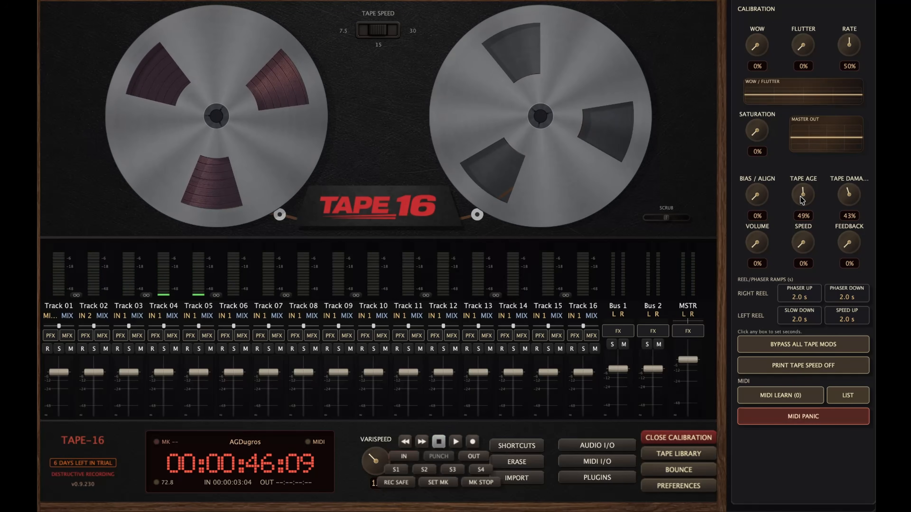
double_click(803, 196)
double_click(855, 190)
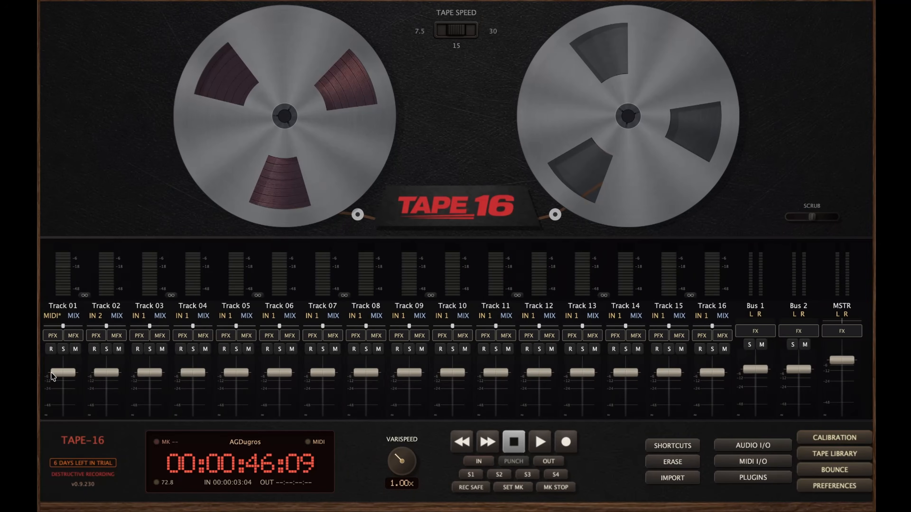
Rename Track 01 to 'Drum L' and assign it to the red track group
double_click(63, 307)
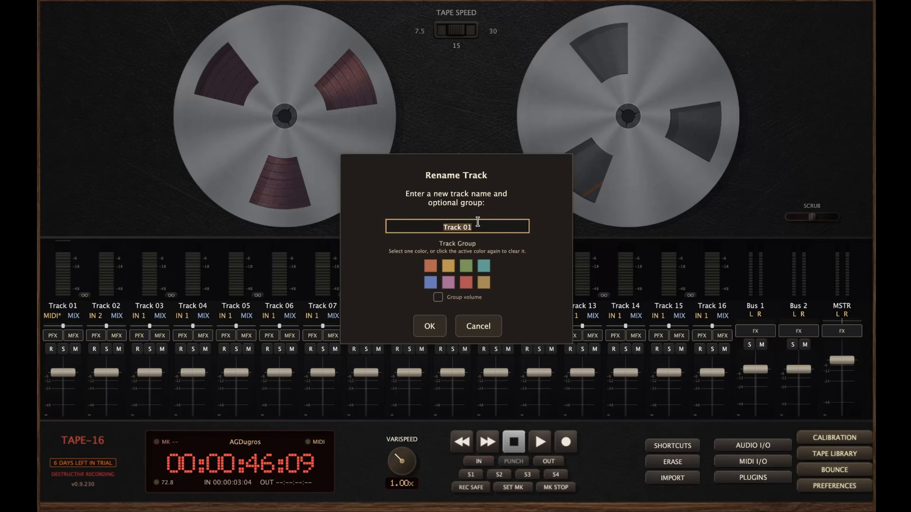
text(Drum L)
click(465, 284)
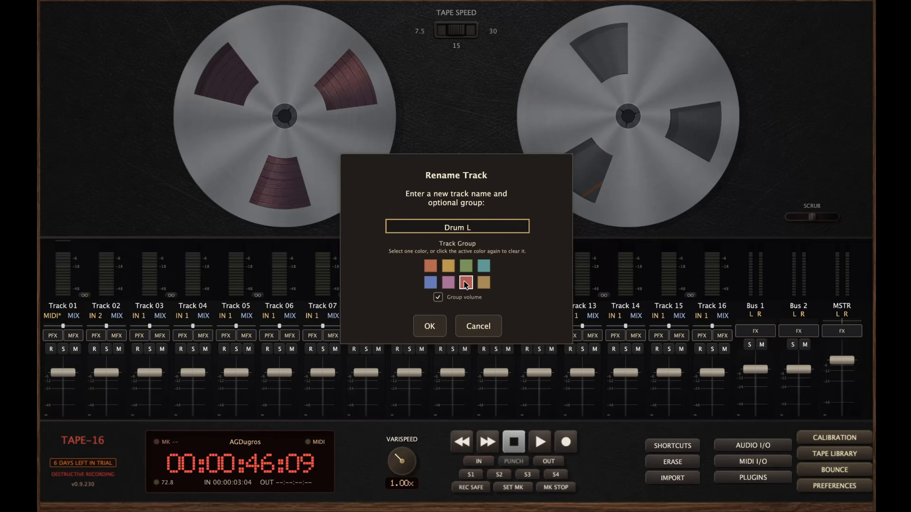
click(429, 326)
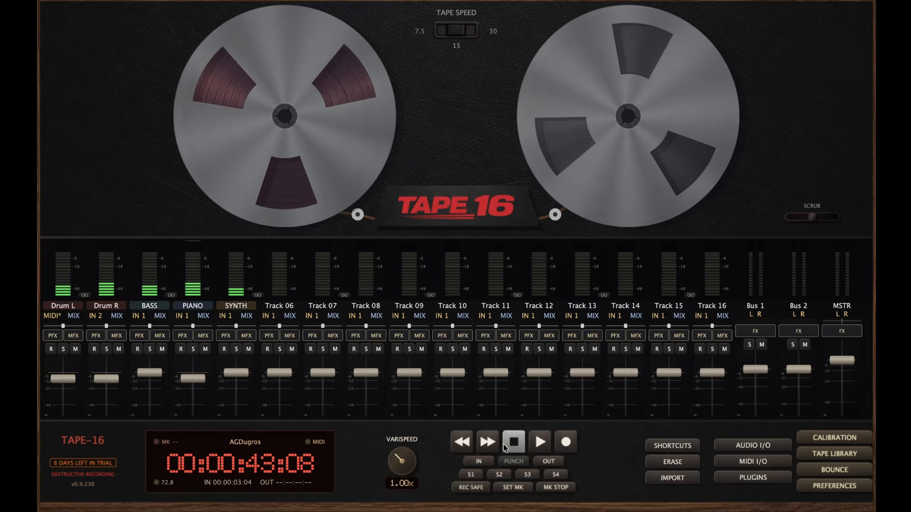
Rewind the tape, stop the rewind, and play back the renamed tracks
click(462, 442)
click(514, 441)
click(539, 442)
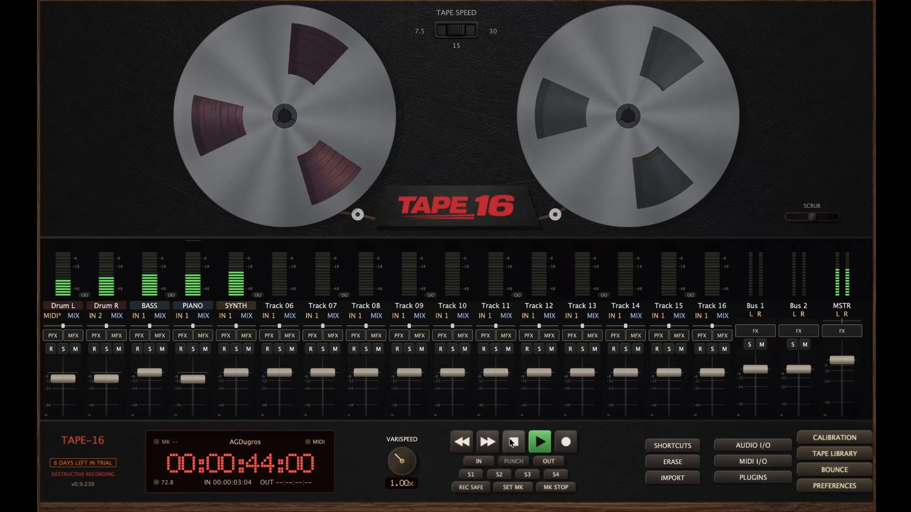
Stop playback and check the SYNTH input choices, leaving the input on IN 1
click(513, 442)
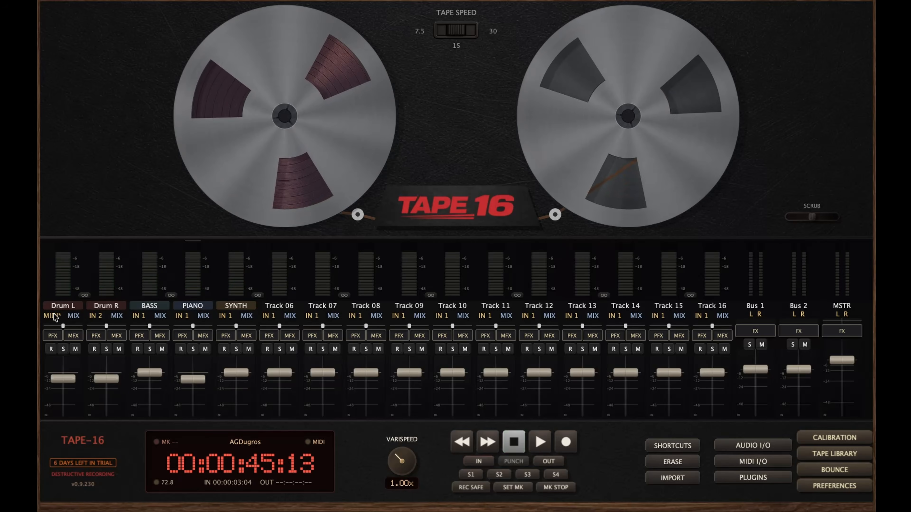
click(225, 316)
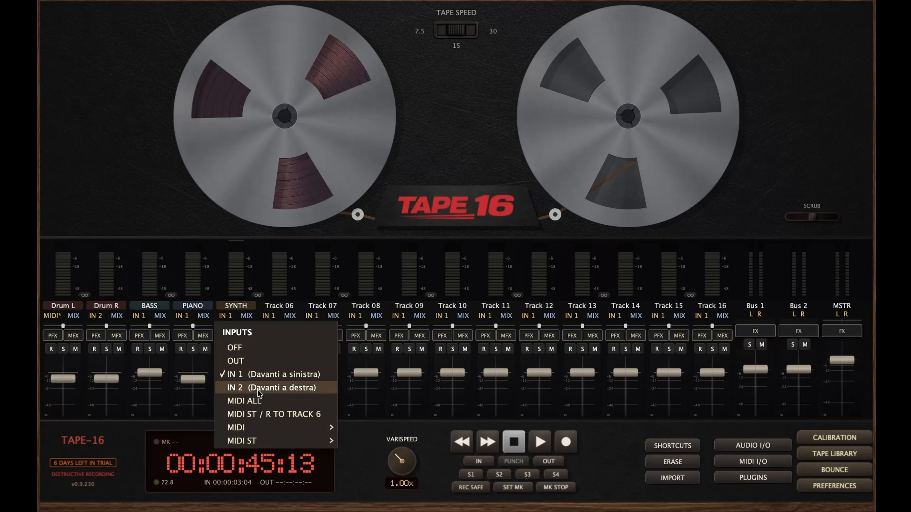
mouse_move(249, 428)
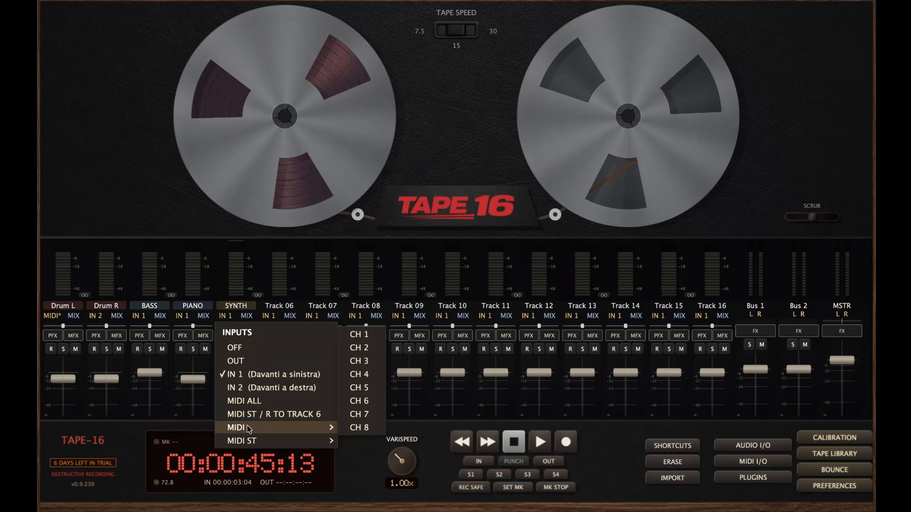
click(238, 375)
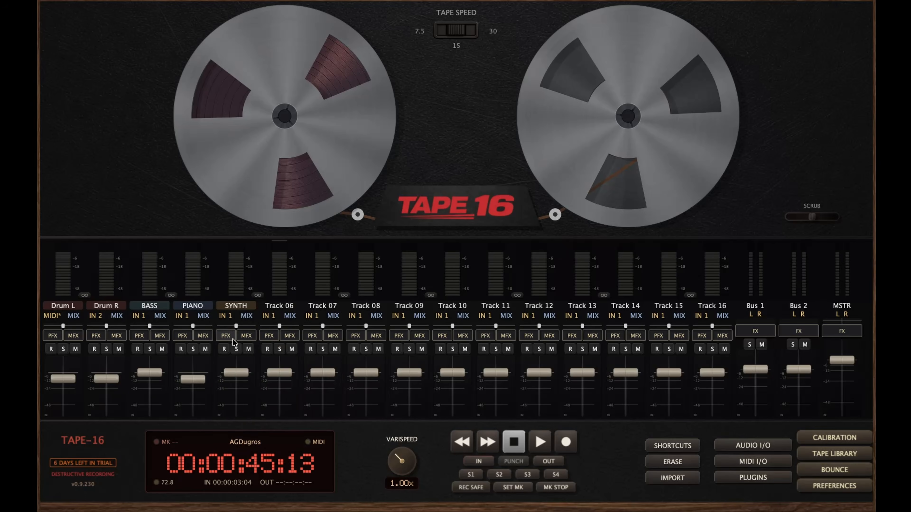
Bring up the plugin list for SYNTH's first print-effect slot P1
click(226, 336)
mouse_move(250, 371)
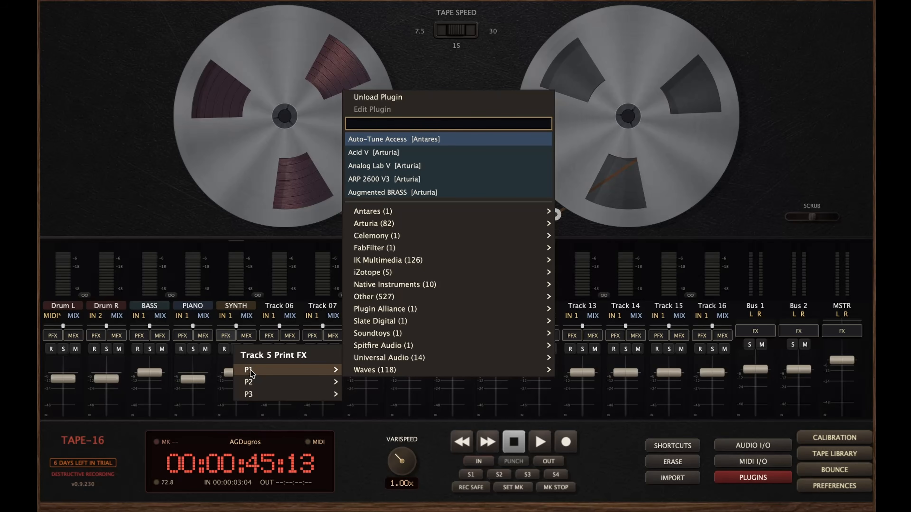
Dismiss the print-effect list and load Arturia Chorus JUN-6 into SYNTH's first mix-effect slot M1
mouse_move(397, 215)
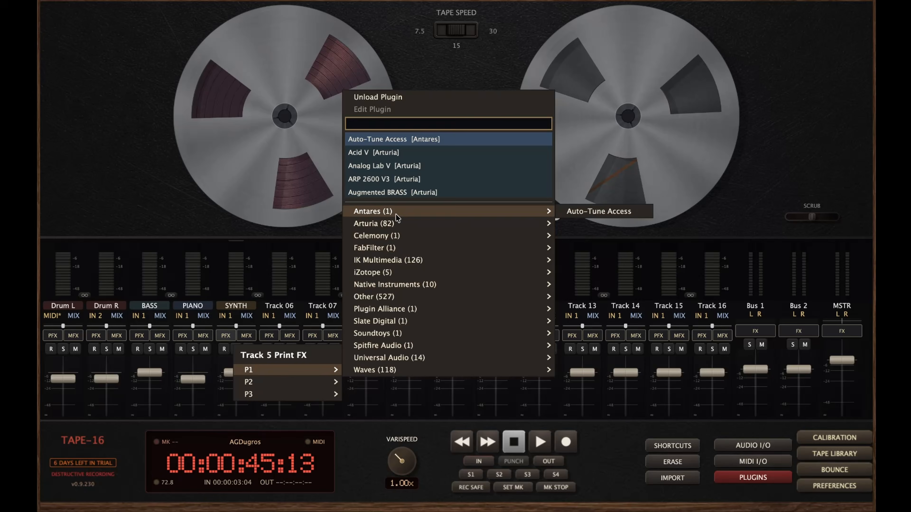
mouse_move(397, 237)
click(291, 339)
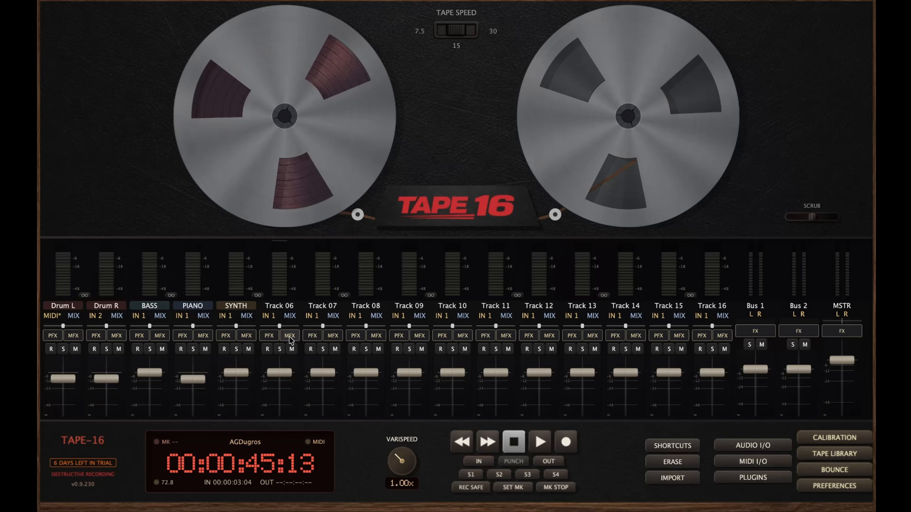
click(247, 336)
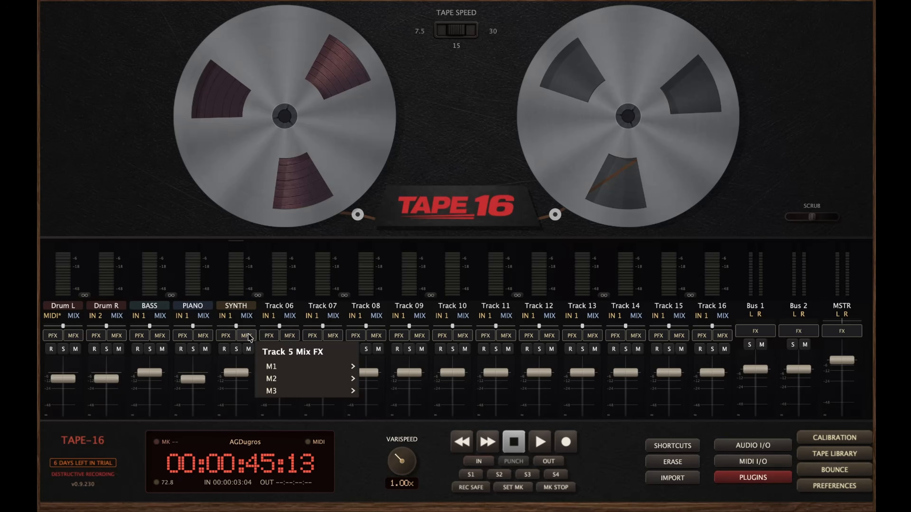
mouse_move(294, 366)
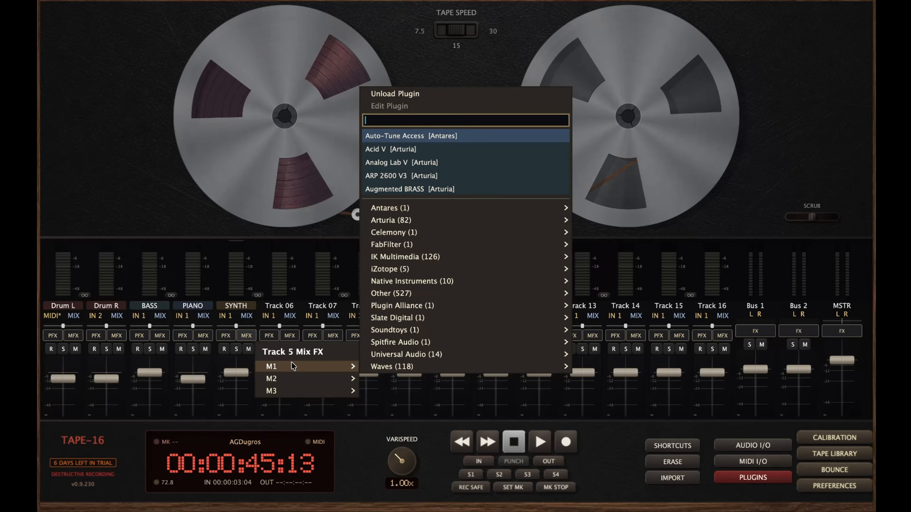
mouse_move(624, 220)
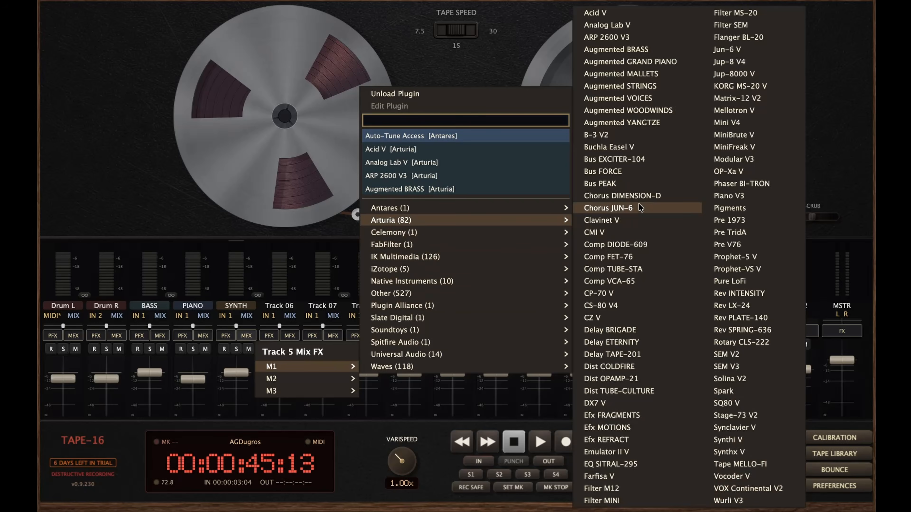
click(641, 208)
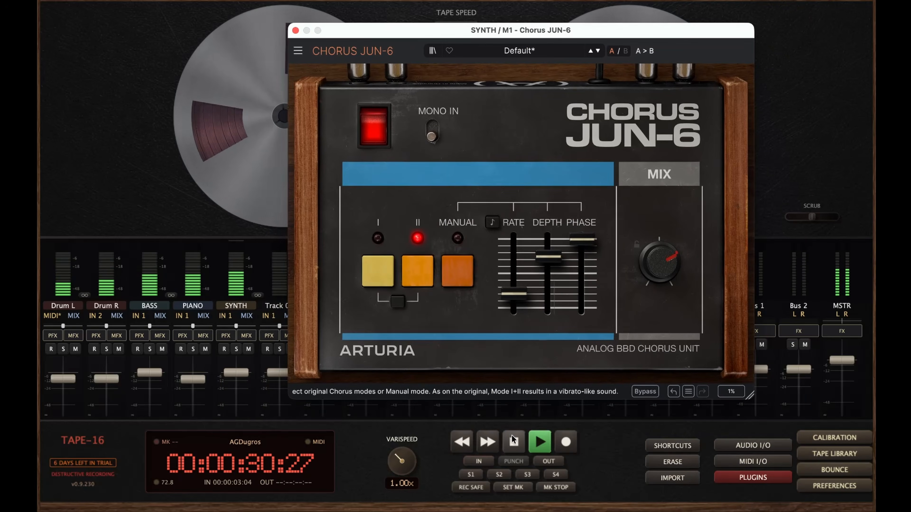
Bypass and close Chorus JUN-6, then set the SYNTH Space Delay dry/wet to 22%
click(373, 126)
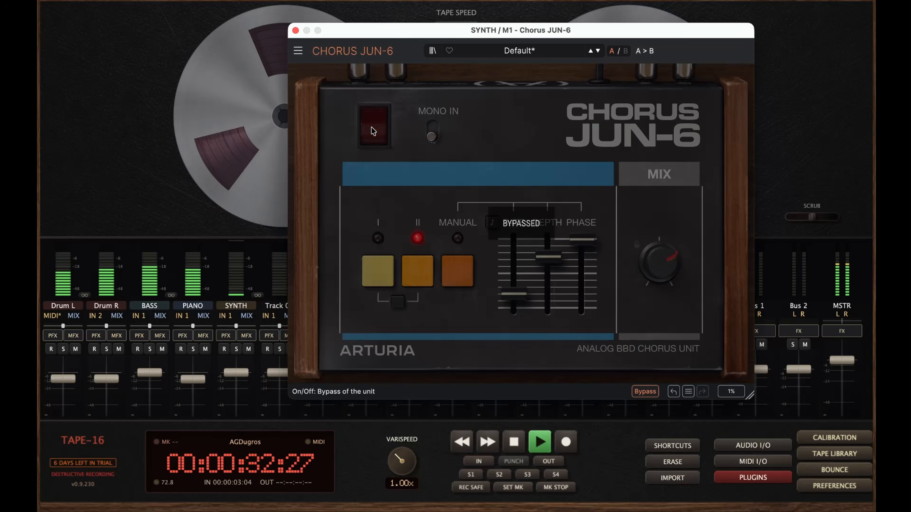
click(295, 31)
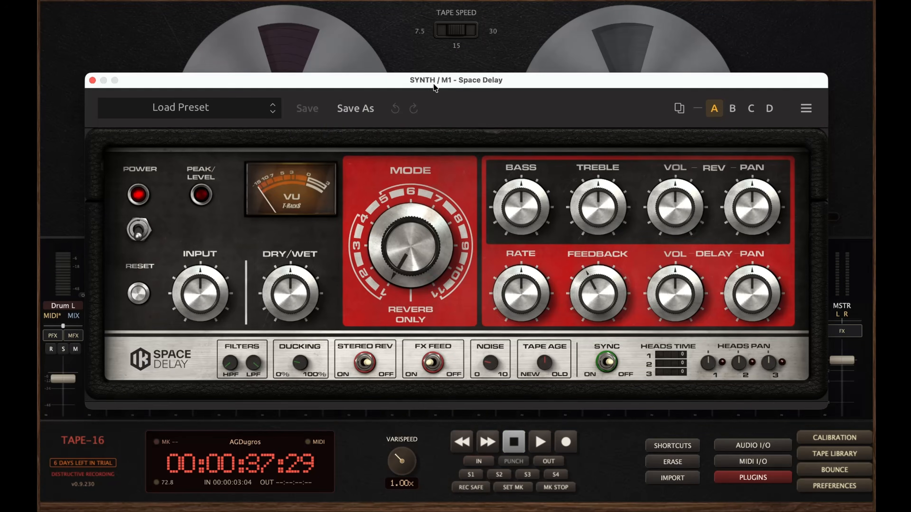
drag(433, 83, 432, 73)
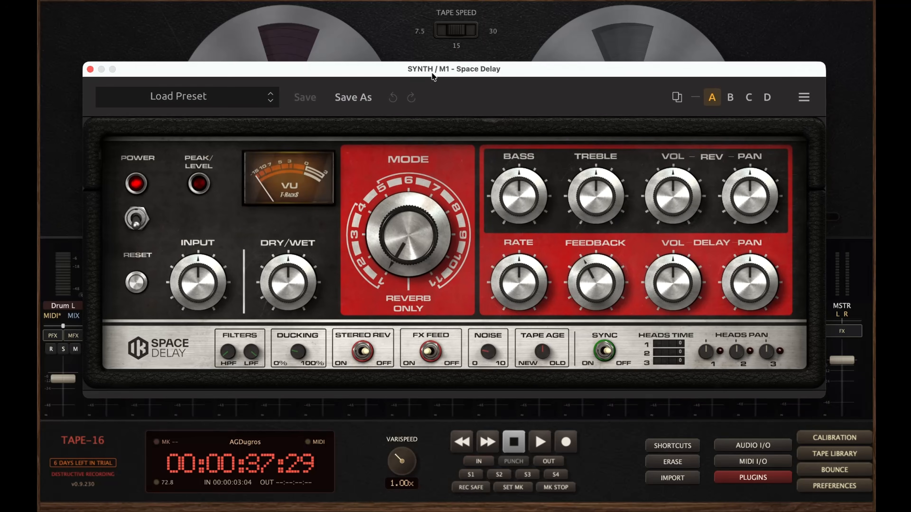
click(192, 101)
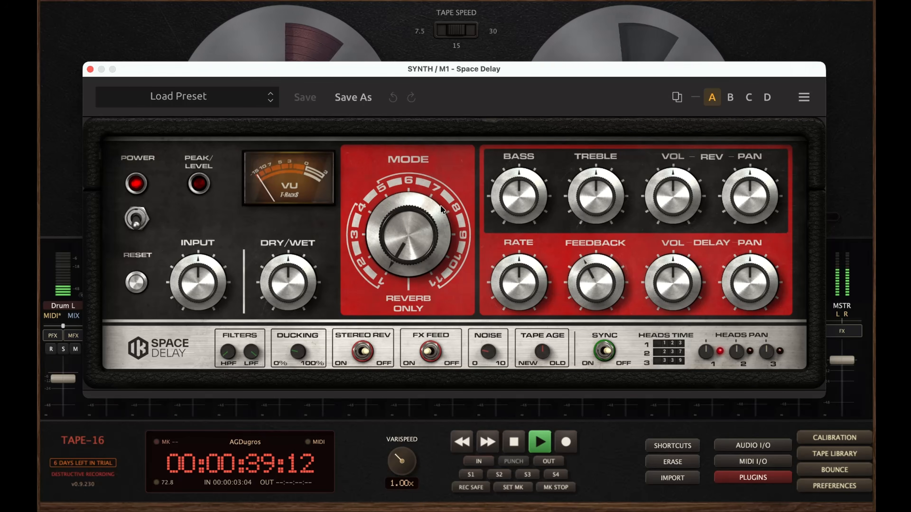
drag(288, 280, 286, 341)
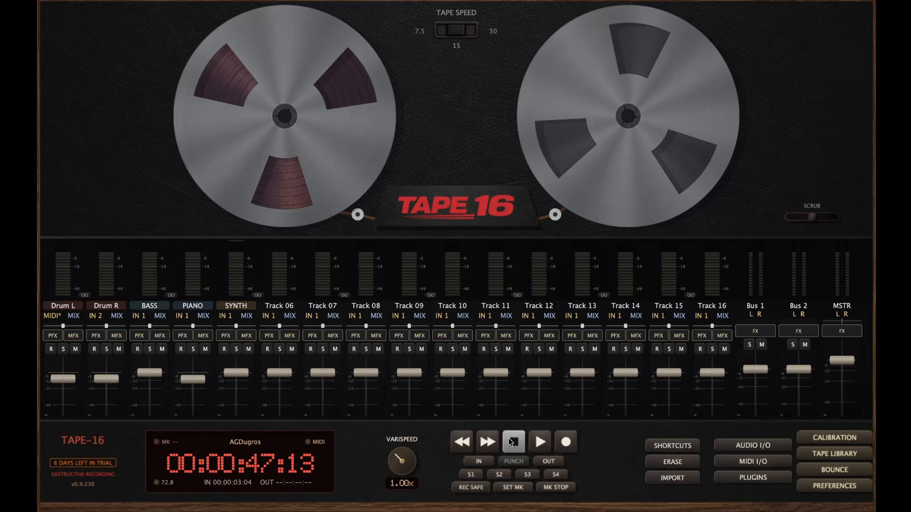
Open the bounce panel with FULL TAPE, WAV 24BIT and 48k, and rewind to 00:00:00:00
click(835, 471)
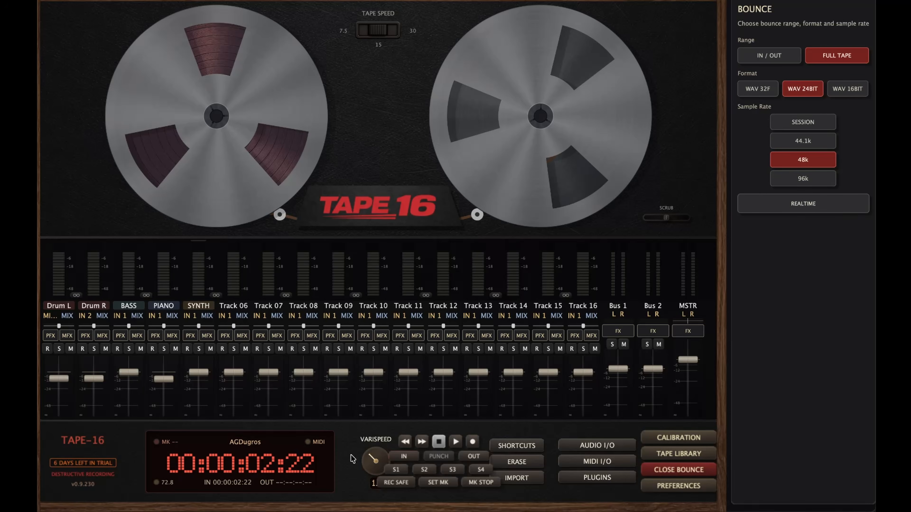
click(406, 443)
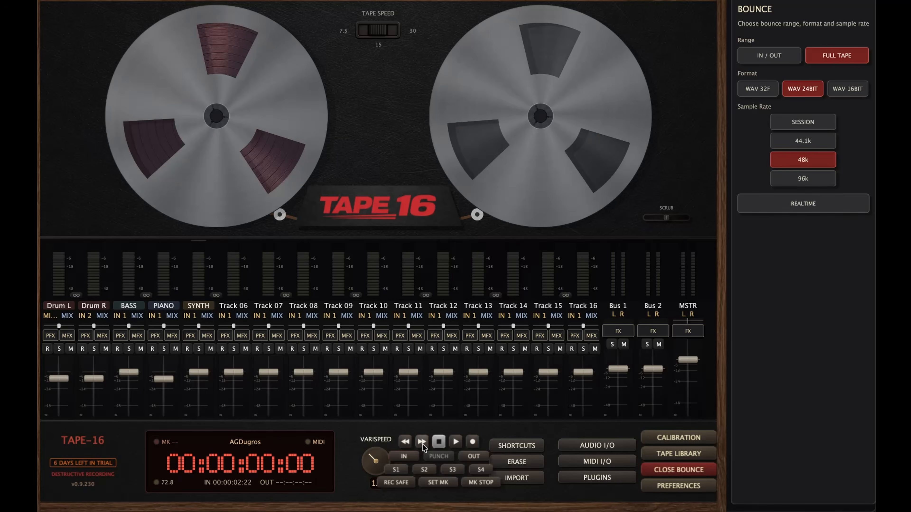